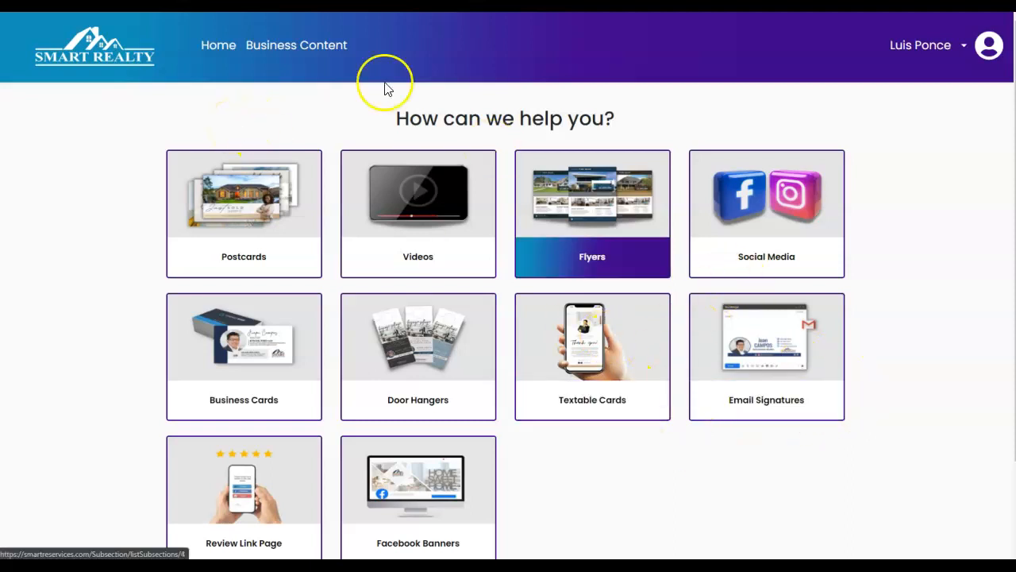
Choose the SWP-2 design from the email signatures without picture
{"action": "left_click", "coordinate": [765, 370]}
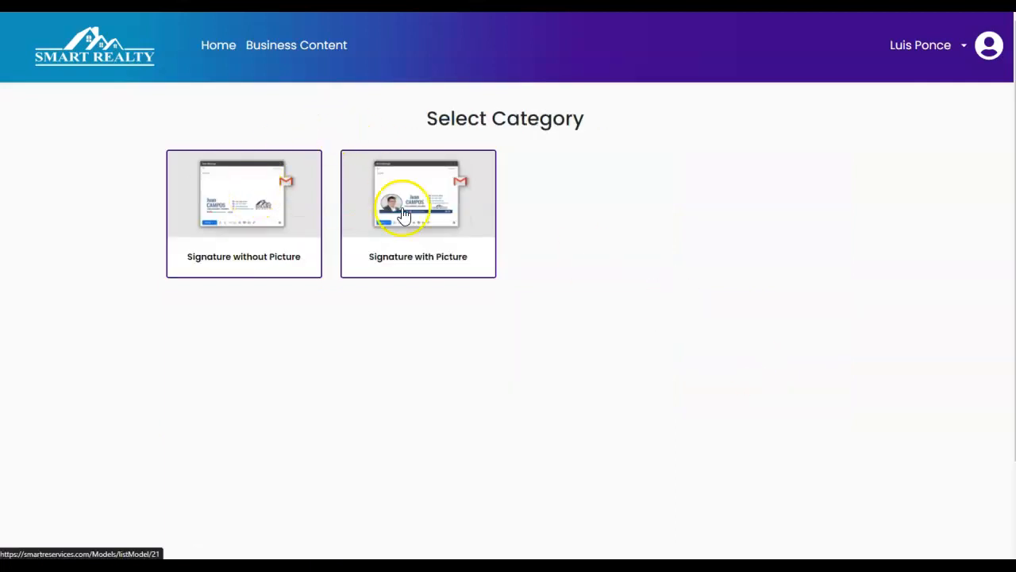
{"action": "left_click", "coordinate": [275, 233]}
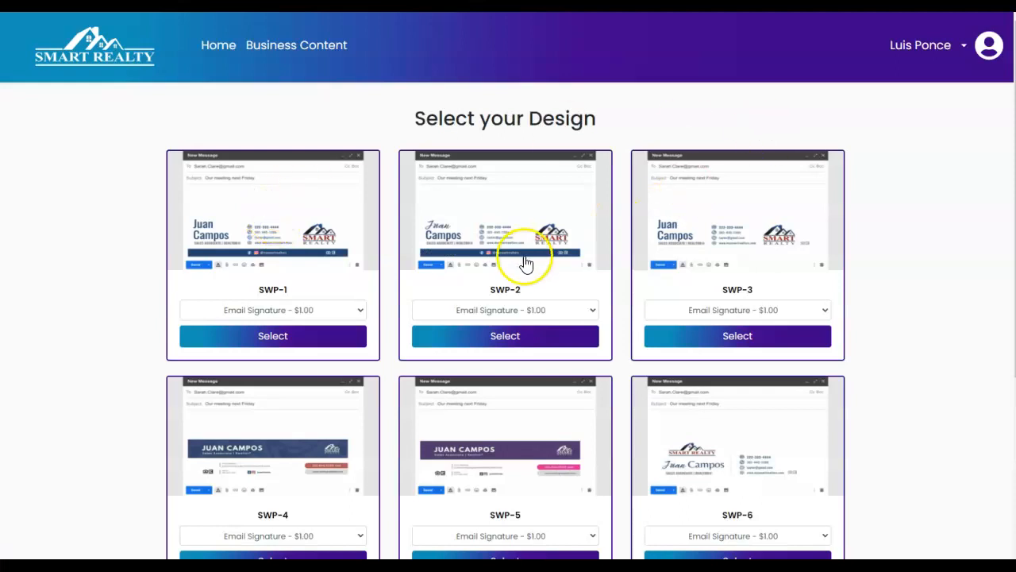
{"action": "scroll", "coordinate": [525, 258], "scroll_direction": "down", "scroll_amount": 3}
{"action": "scroll", "coordinate": [524, 264], "scroll_direction": "up", "scroll_amount": 3}
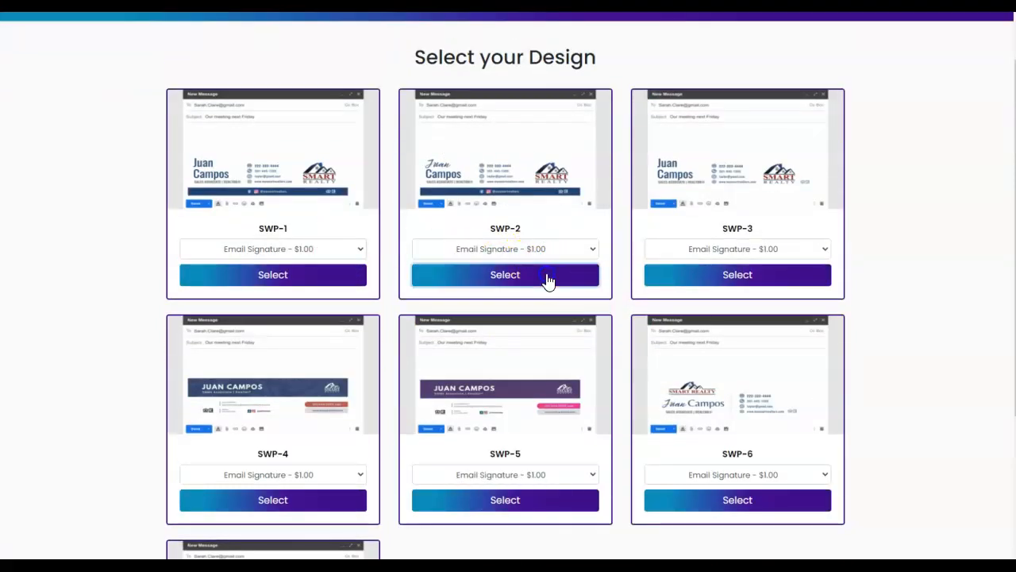
{"action": "left_click", "coordinate": [548, 276]}
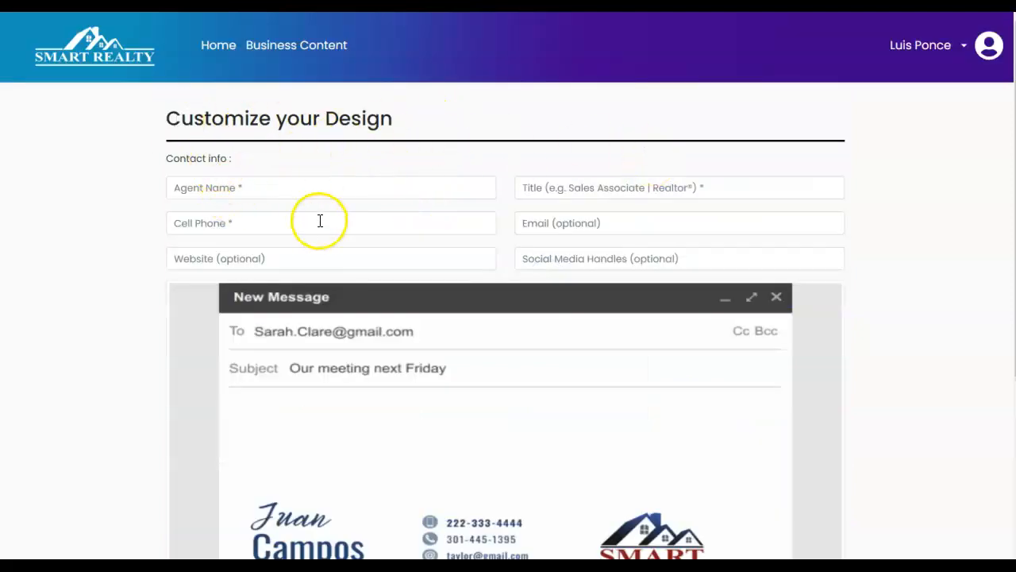
Examine the design customization form, from the contact info fields through the signature preview to the special requests field
{"action": "scroll", "coordinate": [227, 239], "scroll_direction": "down", "scroll_amount": 1}
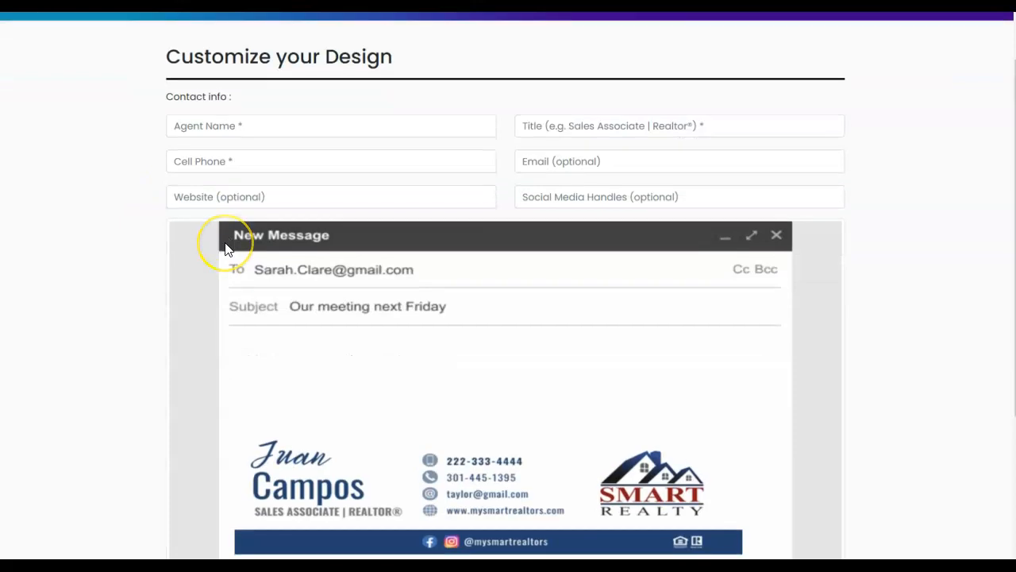
{"action": "scroll", "coordinate": [224, 249], "scroll_direction": "down", "scroll_amount": 3}
{"action": "scroll", "coordinate": [225, 248], "scroll_direction": "up", "scroll_amount": 3}
{"action": "scroll", "coordinate": [225, 248], "scroll_direction": "down", "scroll_amount": 3}
{"action": "left_click", "coordinate": [324, 467]}
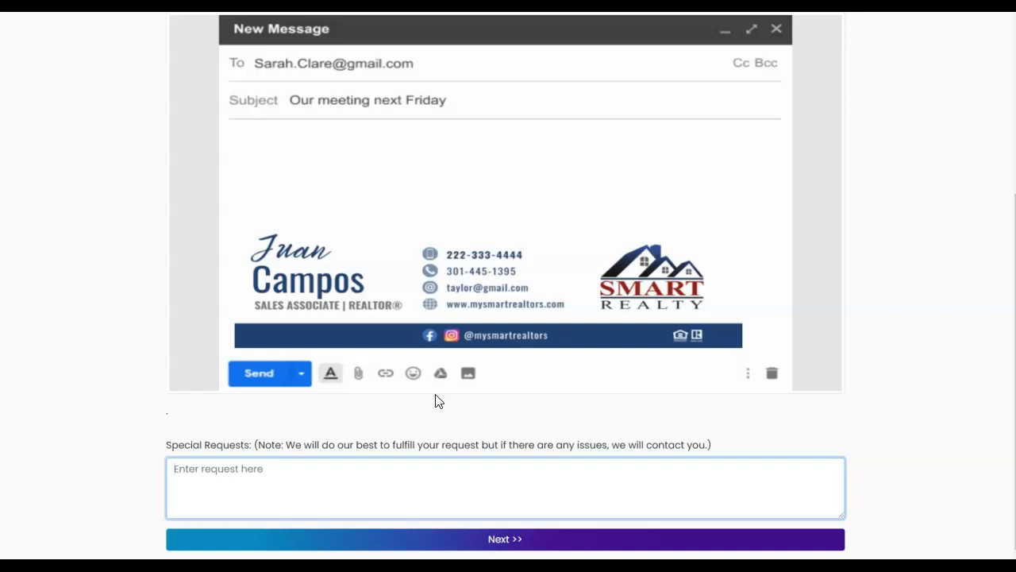
Switch to Gmail and open its full settings page
{"action": "left_click", "coordinate": [382, 339]}
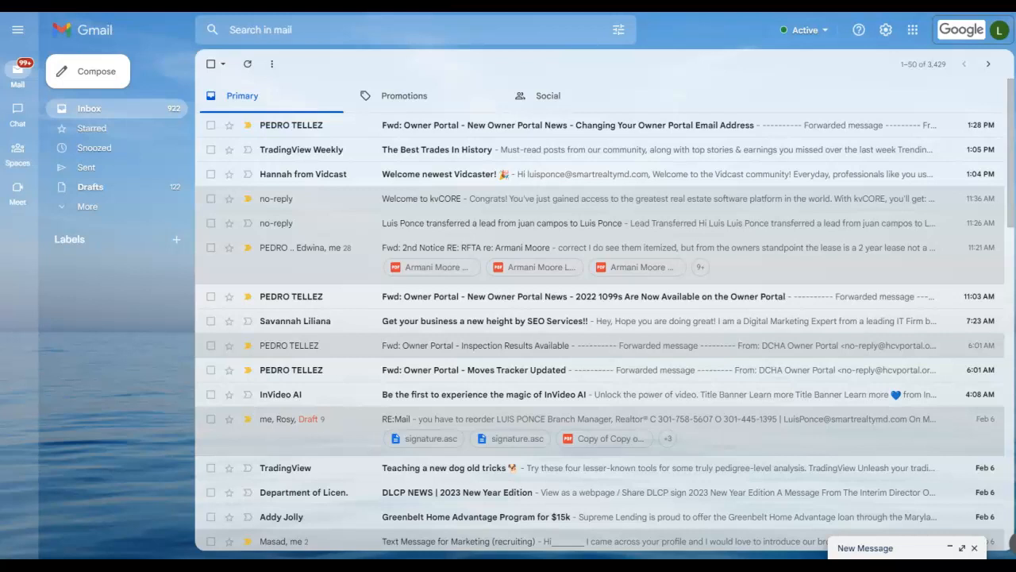
{"action": "left_click", "coordinate": [432, 34]}
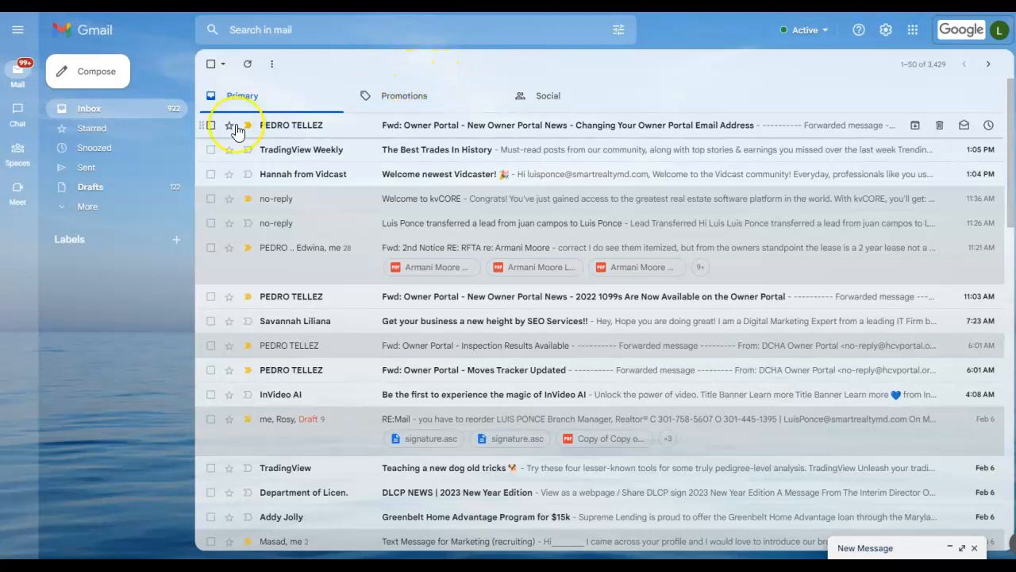
{"action": "left_click", "coordinate": [888, 32]}
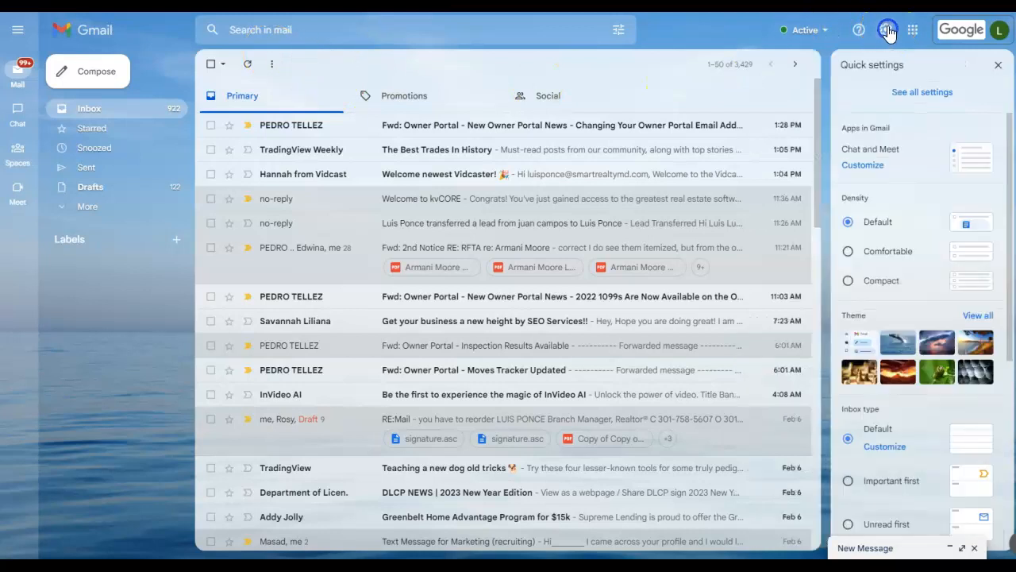
{"action": "left_click", "coordinate": [947, 92]}
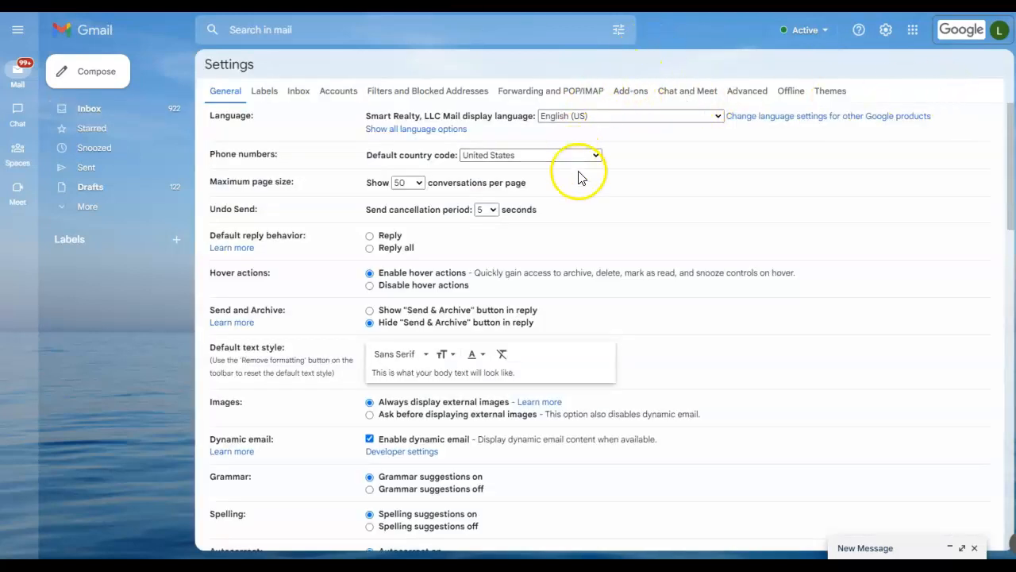
Create a new email signature named "Signature 1" in the general settings
{"action": "scroll", "coordinate": [579, 179], "scroll_direction": "down", "scroll_amount": 2}
{"action": "scroll", "coordinate": [579, 181], "scroll_direction": "down", "scroll_amount": 9}
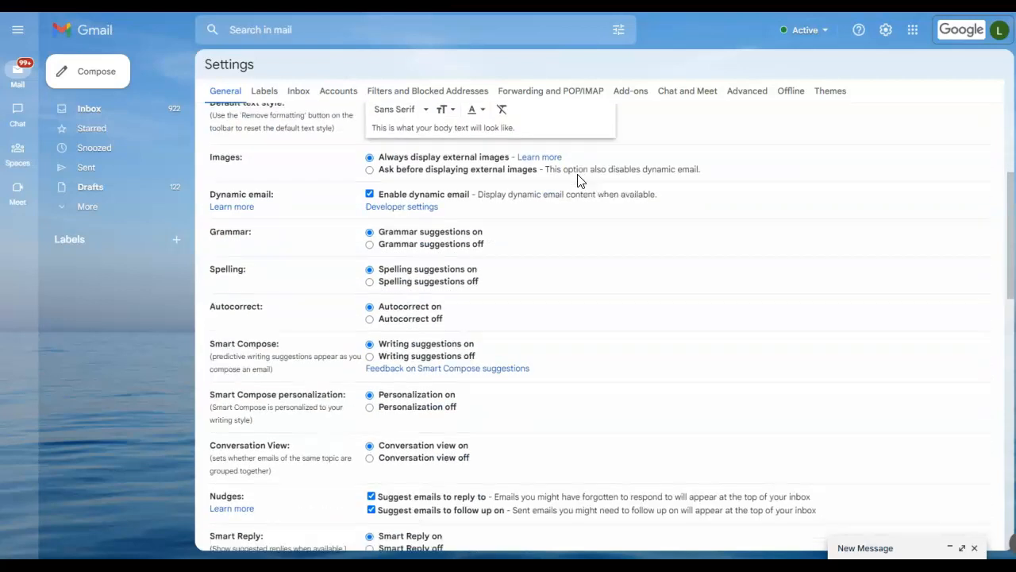
{"action": "scroll", "coordinate": [579, 181], "scroll_direction": "down", "scroll_amount": 4}
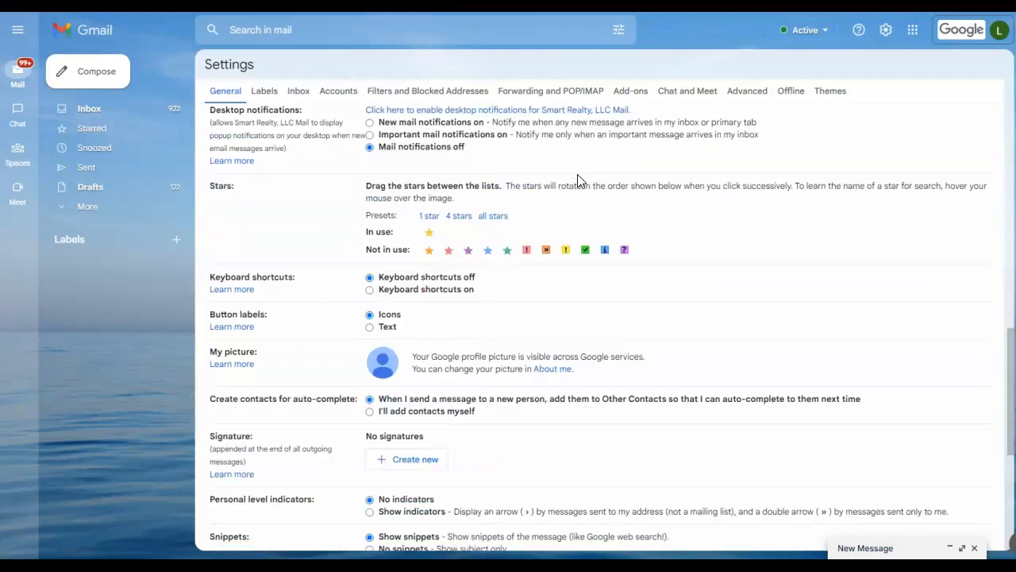
{"action": "scroll", "coordinate": [579, 181], "scroll_direction": "down", "scroll_amount": 1}
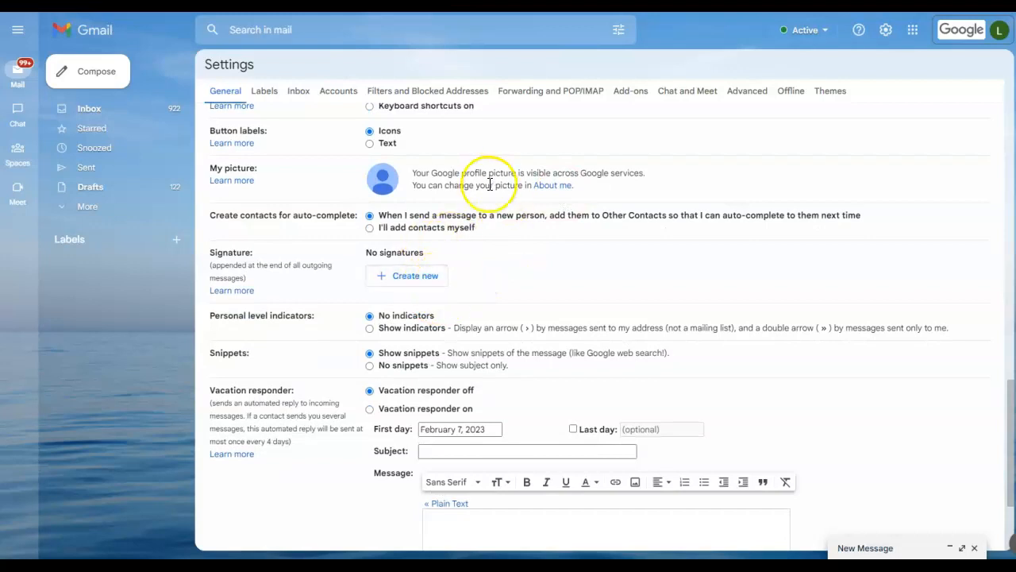
{"action": "left_click", "coordinate": [412, 278]}
{"action": "type", "text": "Signature"}
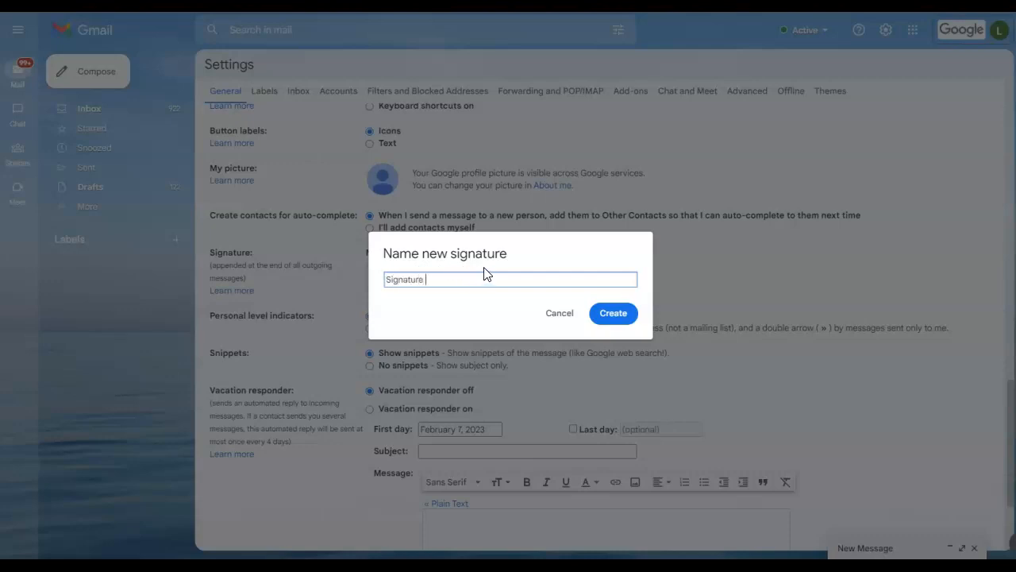
{"action": "left_click", "coordinate": [613, 312]}
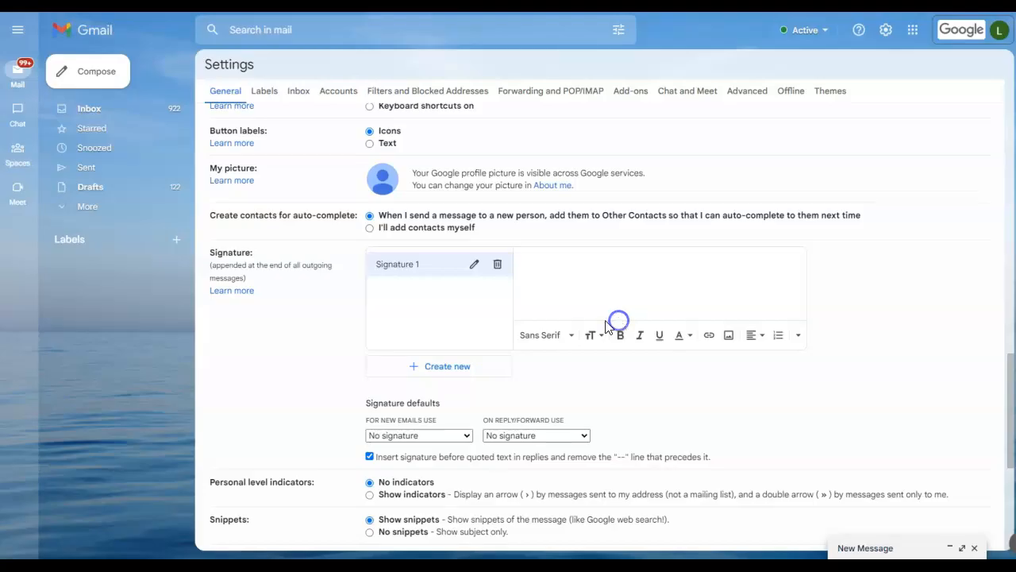
Create a second email signature named "Signature 2"
{"action": "left_click", "coordinate": [442, 367]}
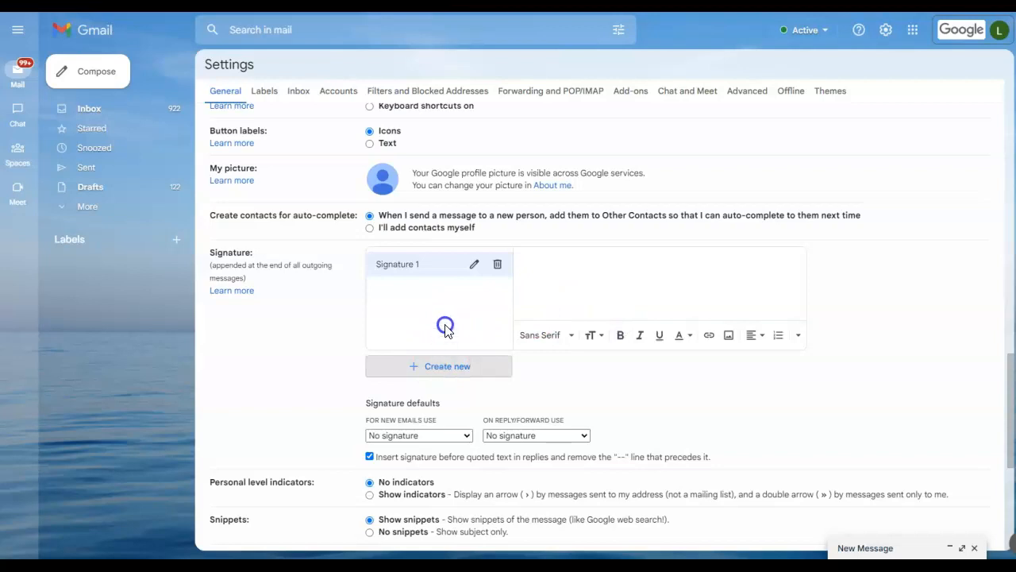
{"action": "left_click", "coordinate": [643, 266]}
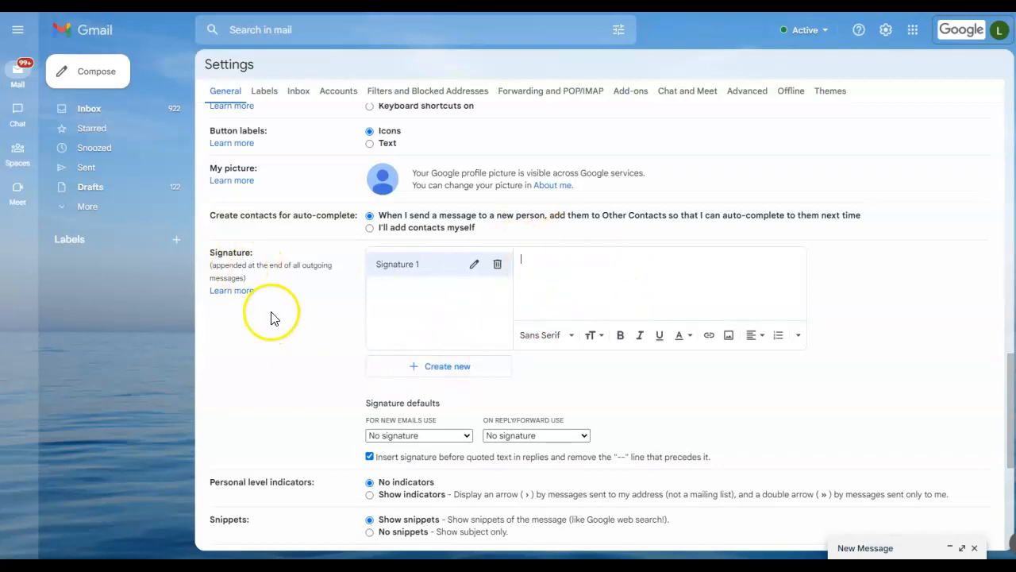
{"action": "left_click", "coordinate": [448, 372]}
{"action": "left_click", "coordinate": [408, 273]}
{"action": "type", "text": "Sgm"}
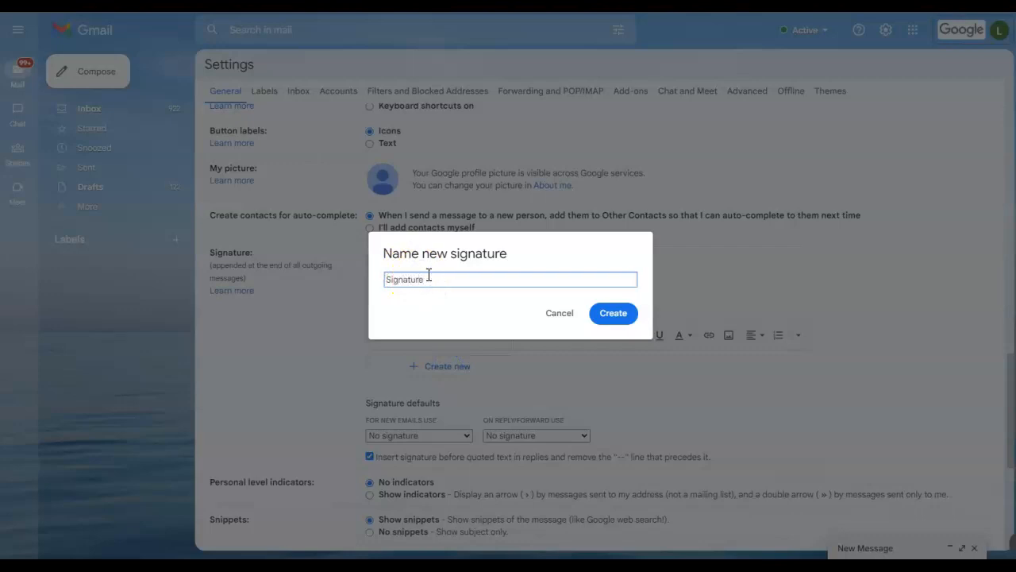
{"action": "left_click", "coordinate": [603, 314]}
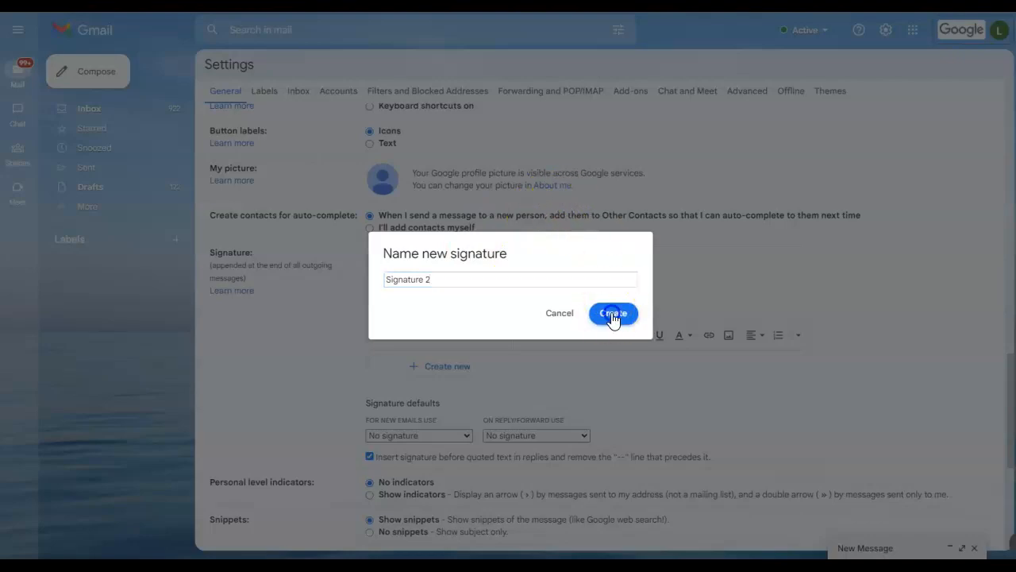
Insert the image file "Copy of Copy of Email Signature C Blue" from the device's downloads into Signature 2
{"action": "left_click", "coordinate": [557, 261]}
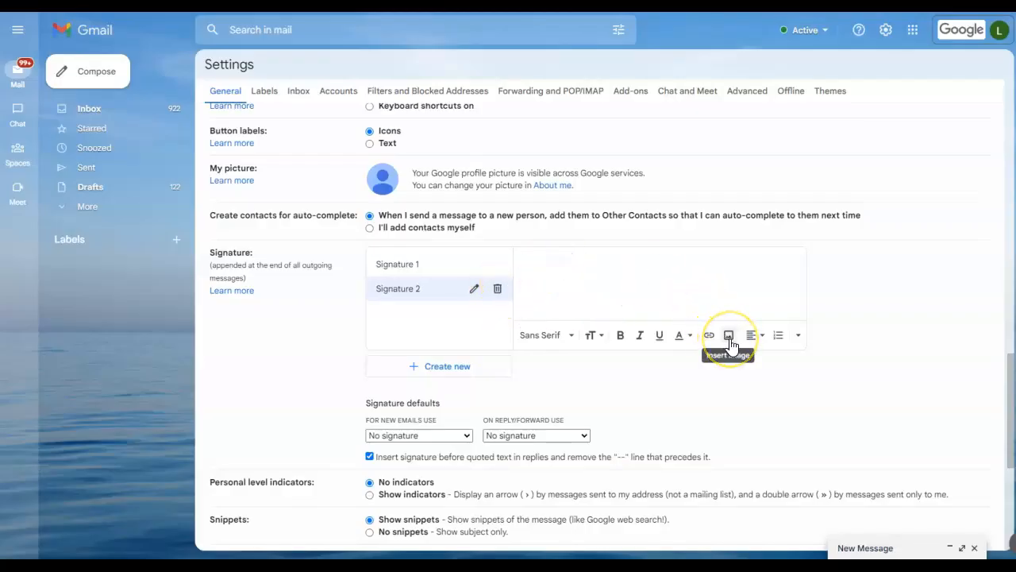
{"action": "left_click", "coordinate": [728, 336]}
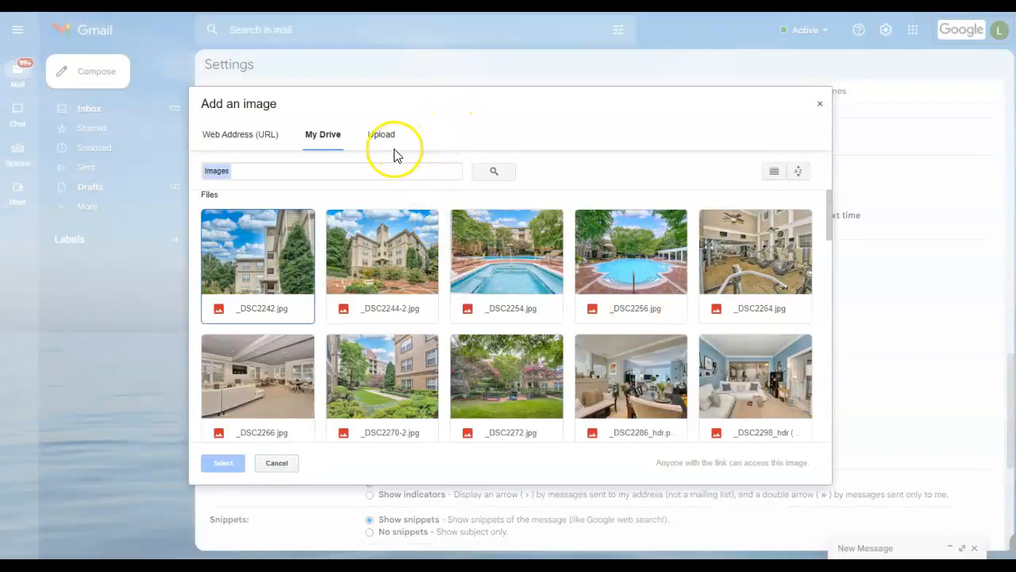
{"action": "left_click", "coordinate": [309, 148]}
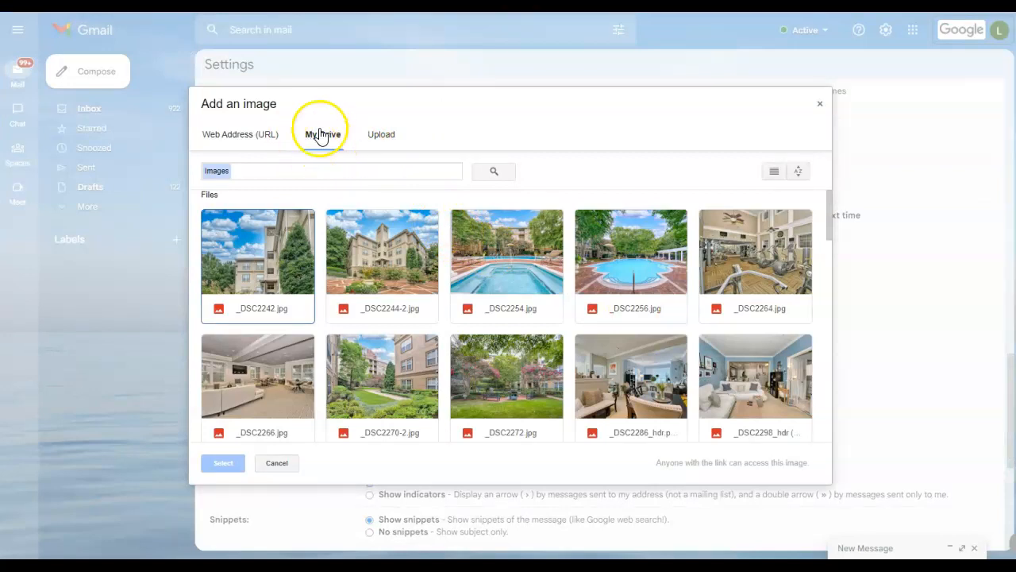
{"action": "left_click", "coordinate": [389, 141]}
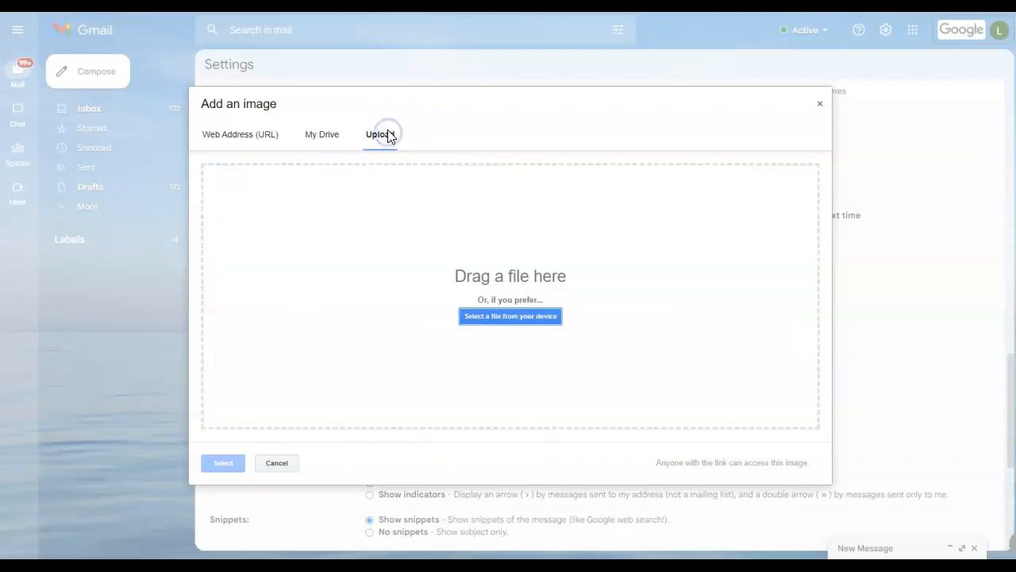
{"action": "left_click", "coordinate": [519, 316]}
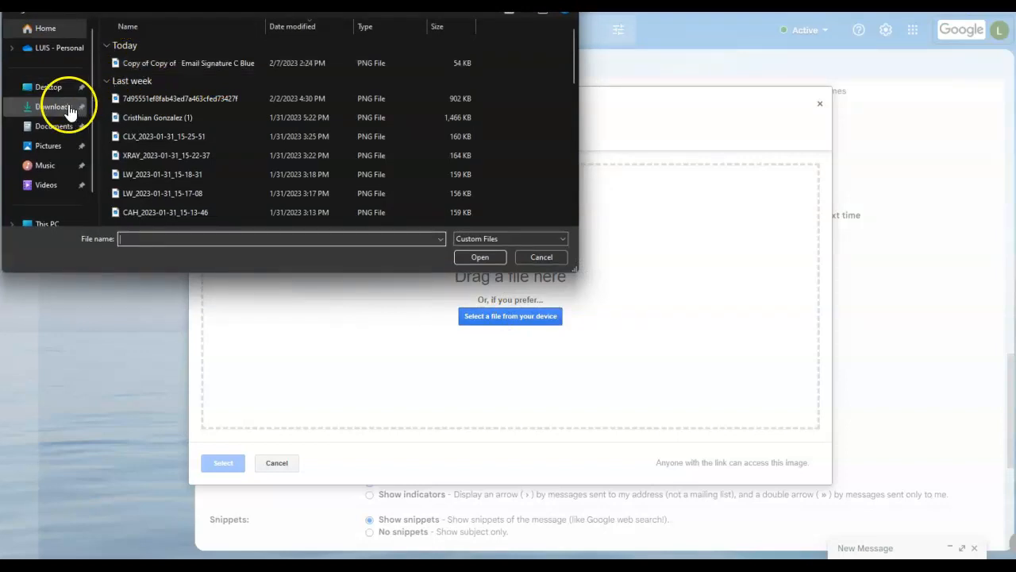
{"action": "left_click", "coordinate": [248, 67]}
{"action": "left_click", "coordinate": [482, 256]}
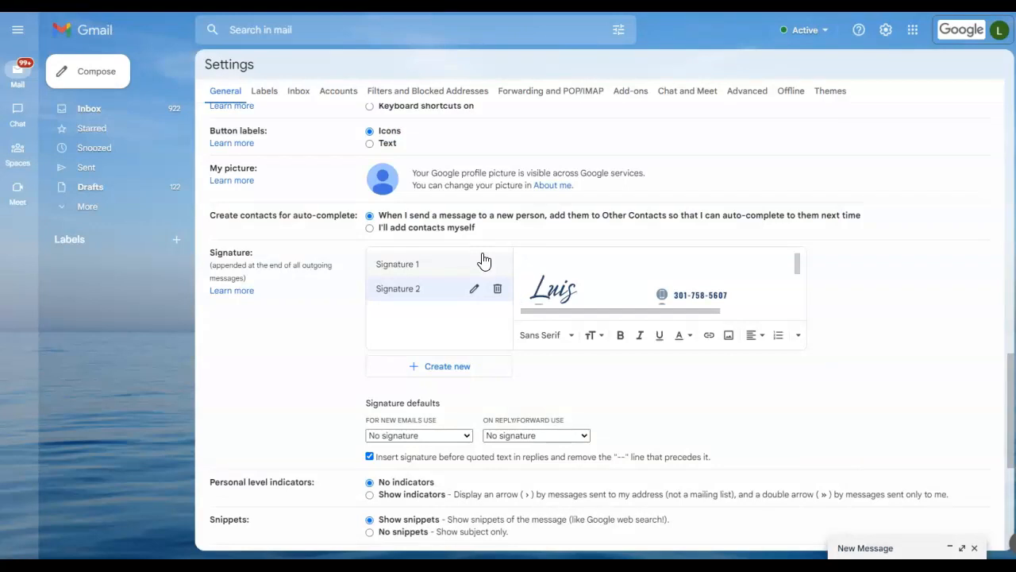
Add the closing line "Kind Regards," above the image in Signature 2 and set its font to Georgia
{"action": "left_click", "coordinate": [596, 267]}
{"action": "key", "text": "Return"}
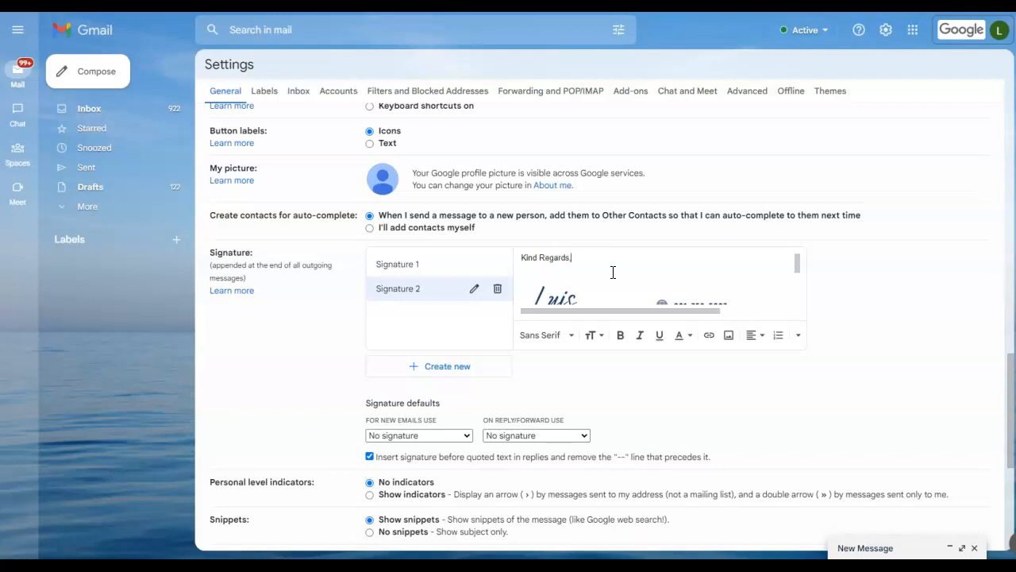
{"action": "triple_click", "coordinate": [599, 267]}
{"action": "double_click", "coordinate": [550, 252]}
{"action": "triple_click", "coordinate": [551, 253]}
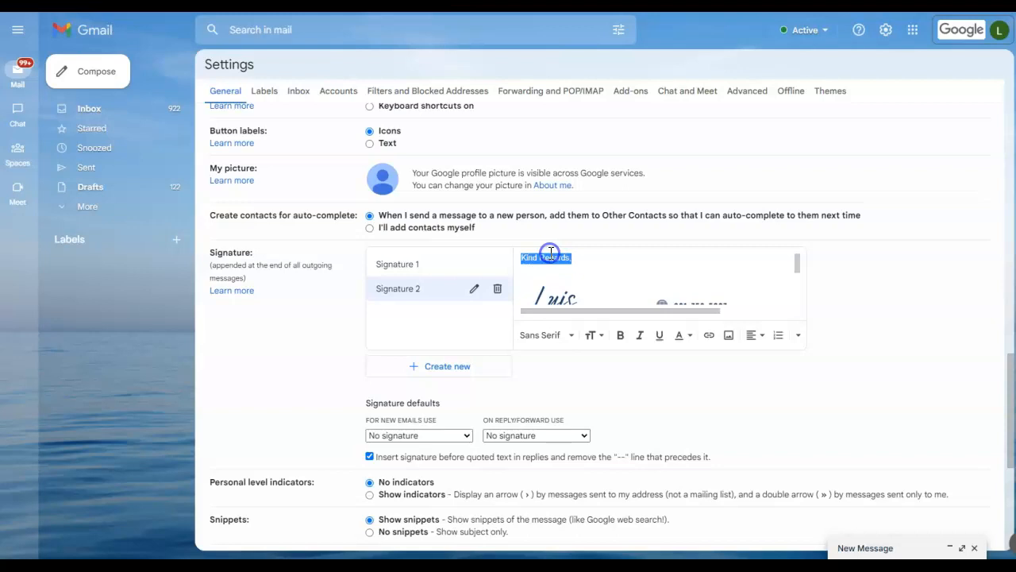
{"action": "left_click", "coordinate": [574, 339]}
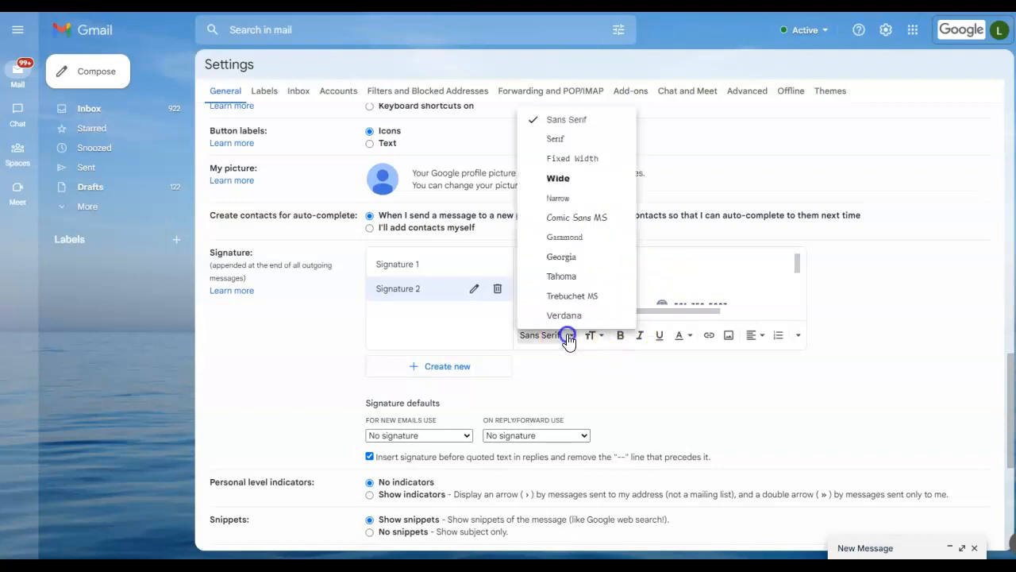
{"action": "left_click", "coordinate": [608, 198]}
{"action": "left_click", "coordinate": [566, 337]}
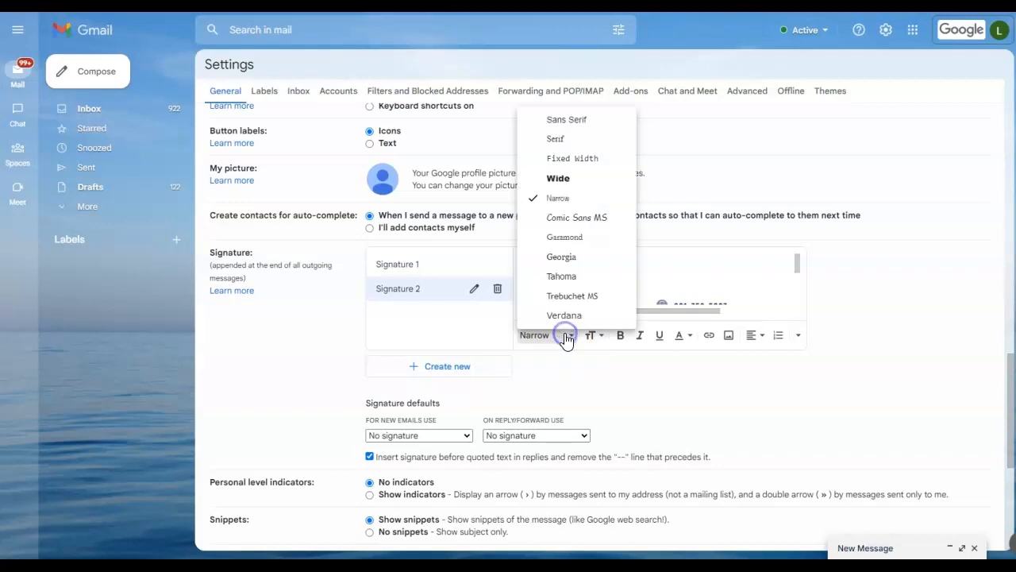
{"action": "left_click", "coordinate": [580, 258]}
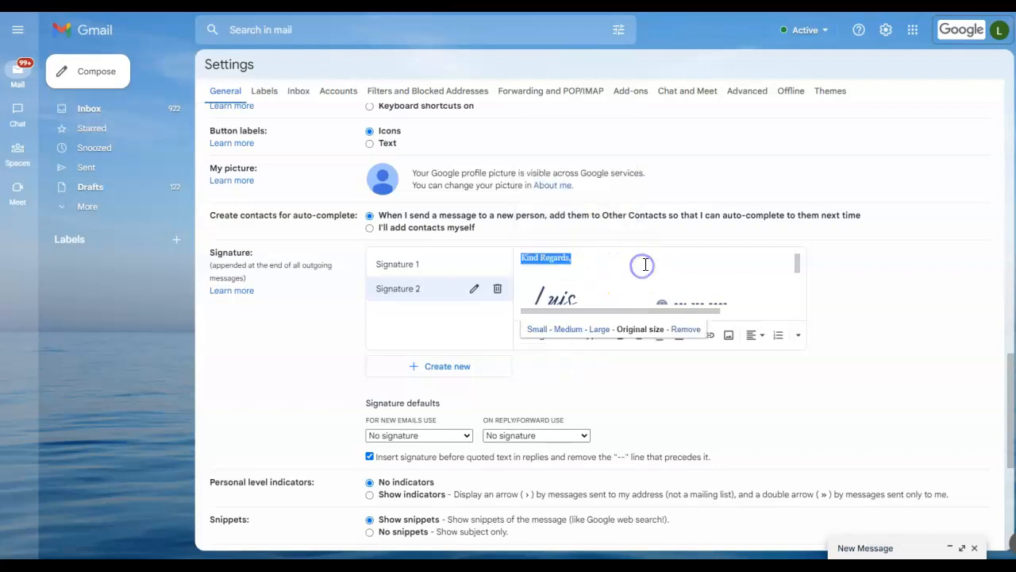
{"action": "left_click", "coordinate": [645, 264]}
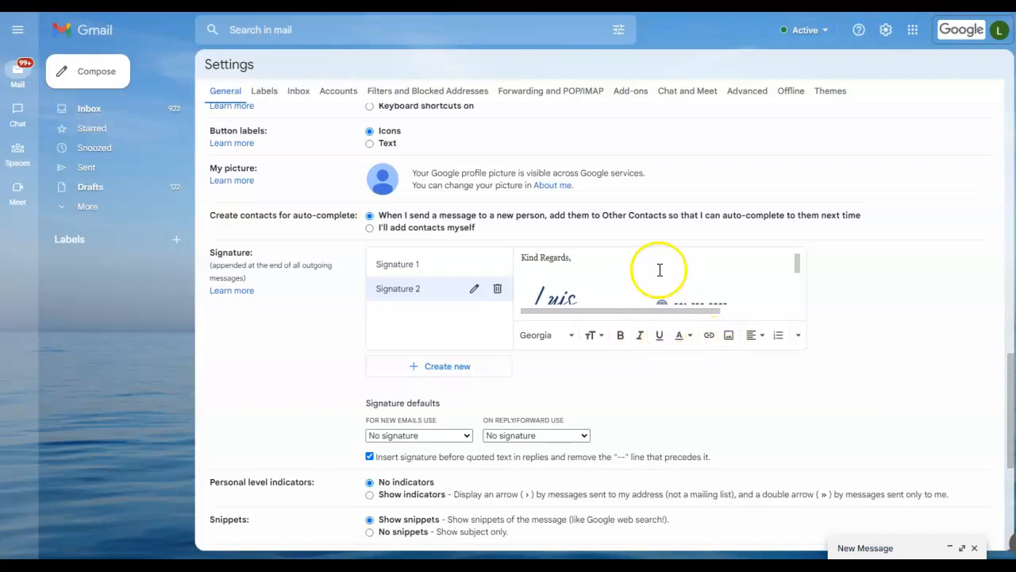
Try the Small and Medium sizes for the image in Signature 2 and set it to Large
{"action": "scroll", "coordinate": [612, 273], "scroll_direction": "down", "scroll_amount": 2}
{"action": "scroll", "coordinate": [613, 284], "scroll_direction": "up", "scroll_amount": 2}
{"action": "scroll", "coordinate": [612, 279], "scroll_direction": "down", "scroll_amount": 3}
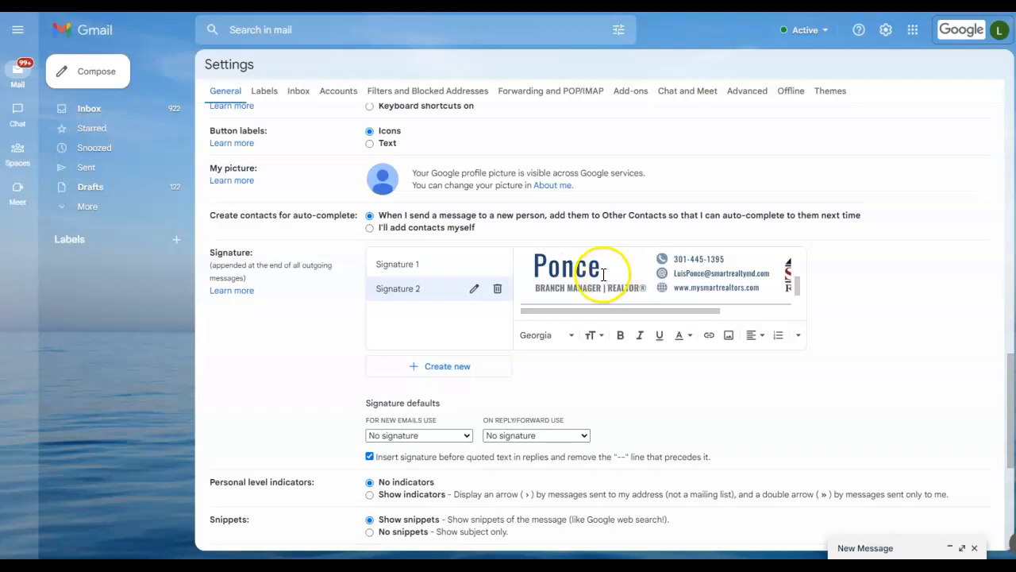
{"action": "left_click", "coordinate": [595, 277]}
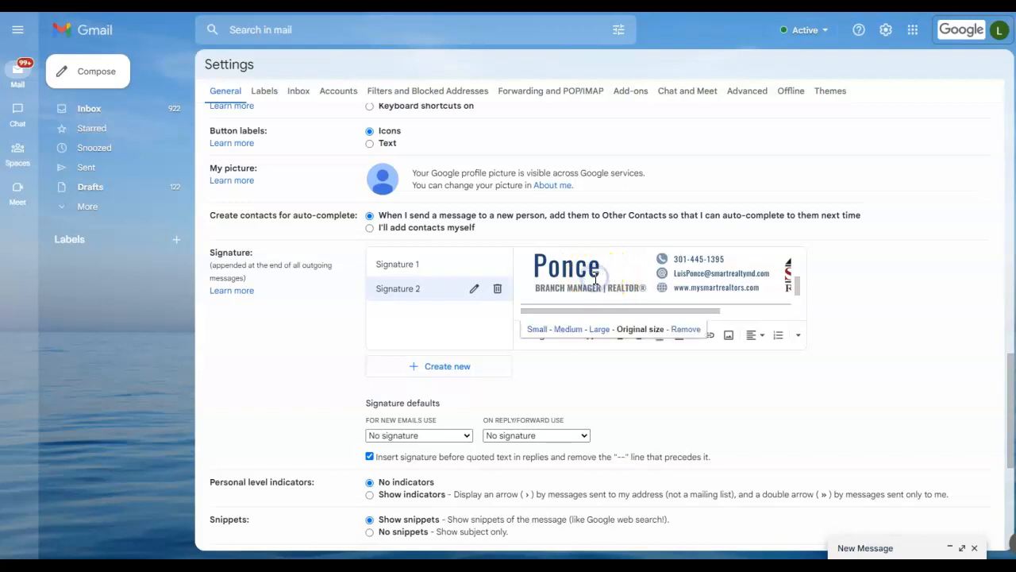
{"action": "left_click", "coordinate": [608, 329]}
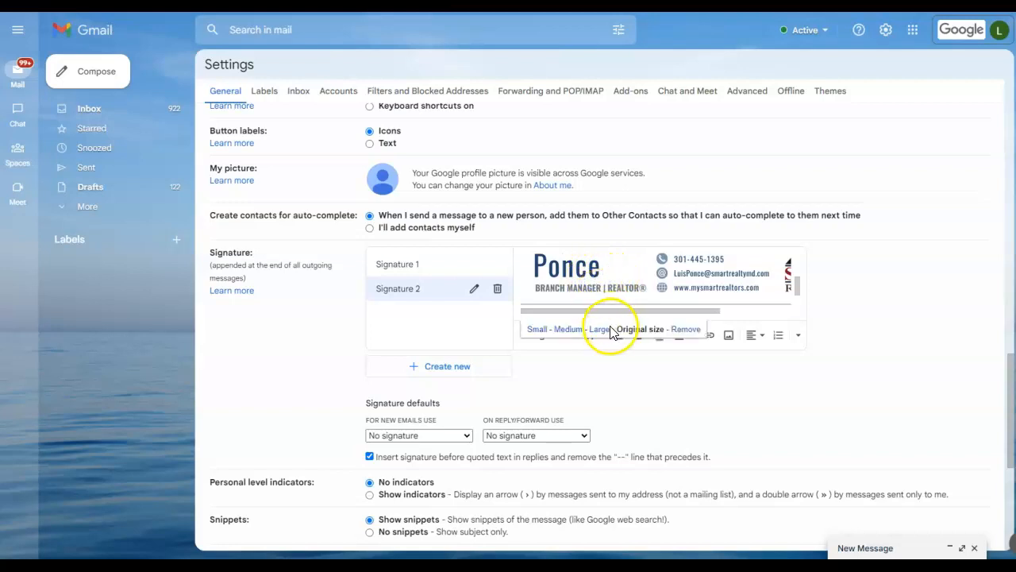
{"action": "scroll", "coordinate": [612, 332], "scroll_direction": "up", "scroll_amount": 1}
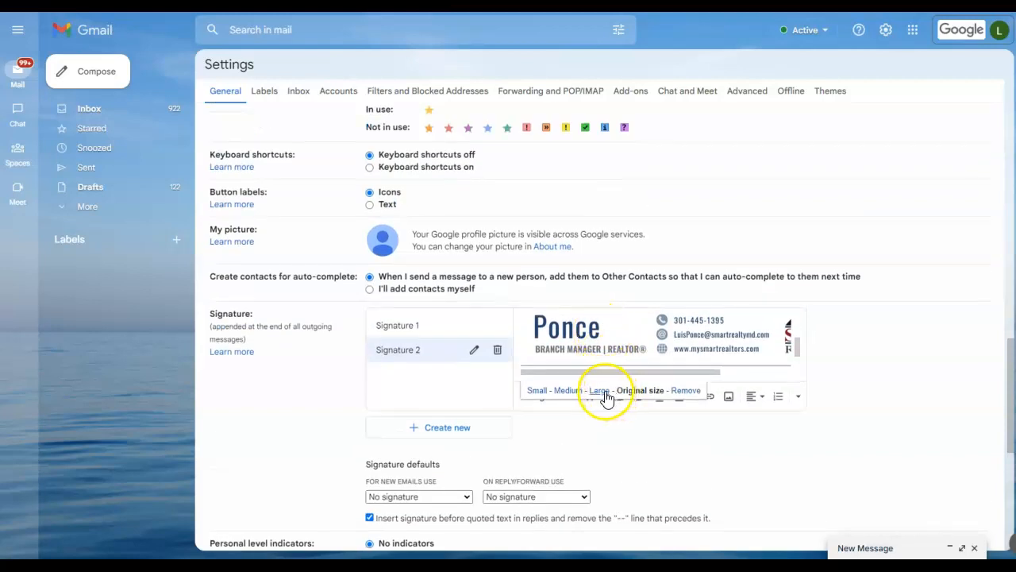
{"action": "left_click", "coordinate": [539, 390]}
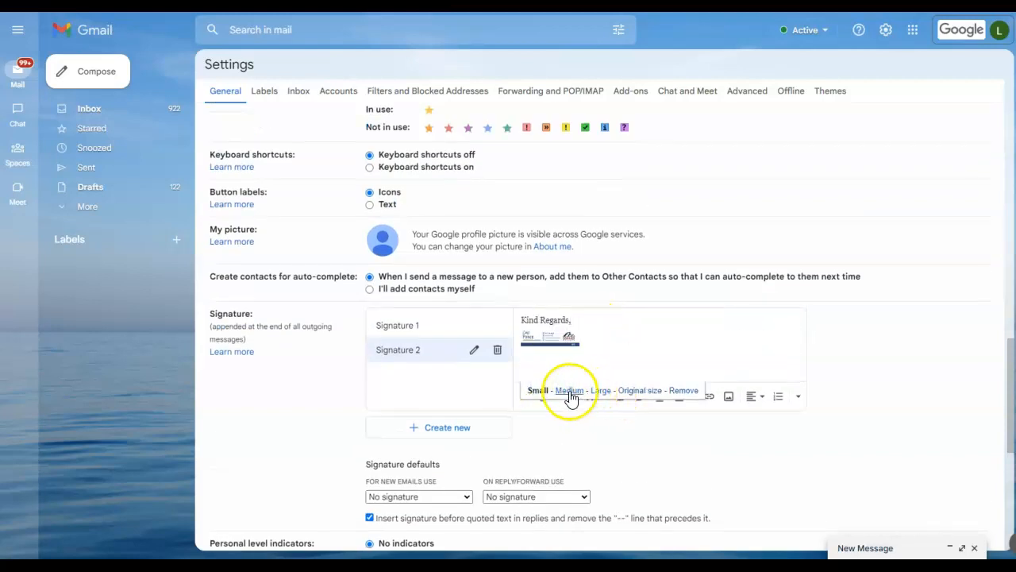
{"action": "left_click", "coordinate": [567, 390]}
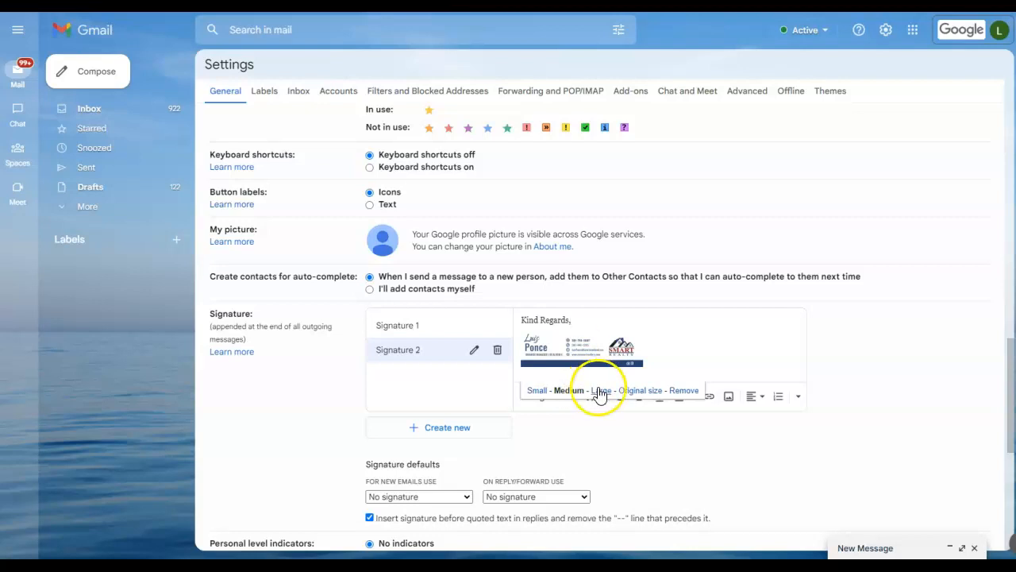
{"action": "left_click", "coordinate": [600, 389]}
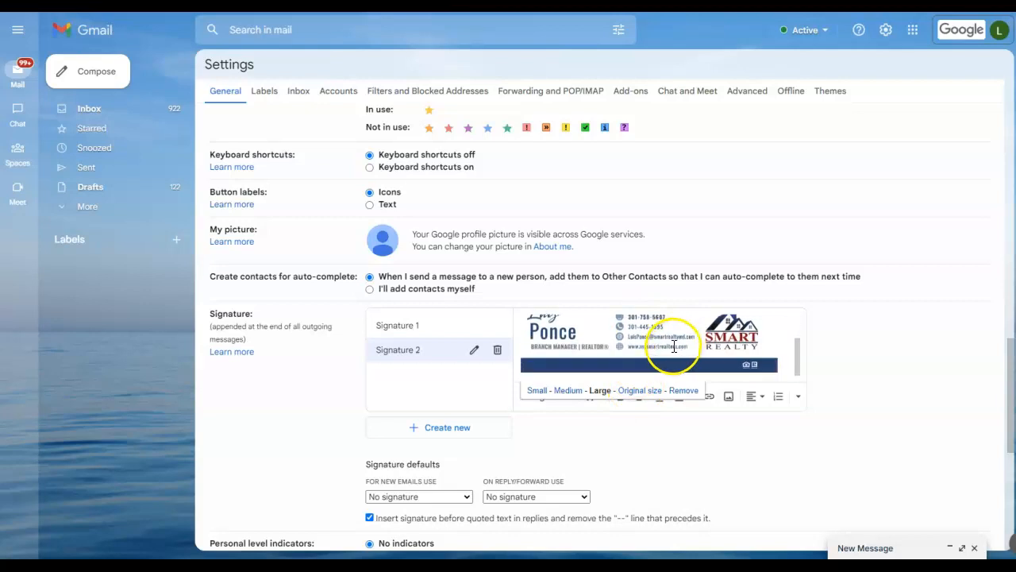
{"action": "scroll", "coordinate": [672, 347], "scroll_direction": "up", "scroll_amount": 3}
{"action": "scroll", "coordinate": [667, 350], "scroll_direction": "down", "scroll_amount": 2}
{"action": "scroll", "coordinate": [669, 341], "scroll_direction": "up", "scroll_amount": 2}
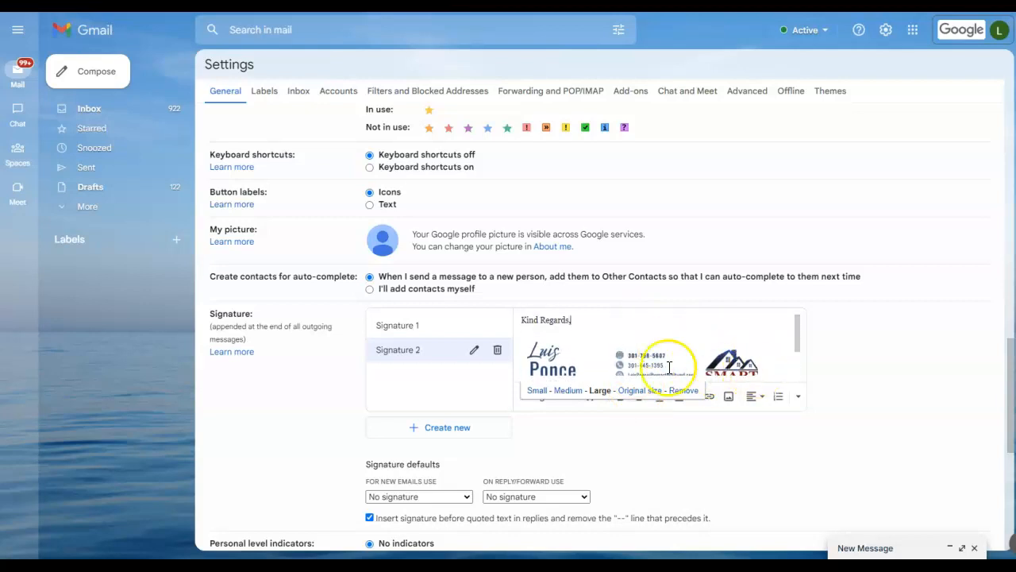
{"action": "left_click", "coordinate": [845, 359]}
Set Signature 2 as the default signature for new emails
{"action": "scroll", "coordinate": [517, 370], "scroll_direction": "down", "scroll_amount": 1}
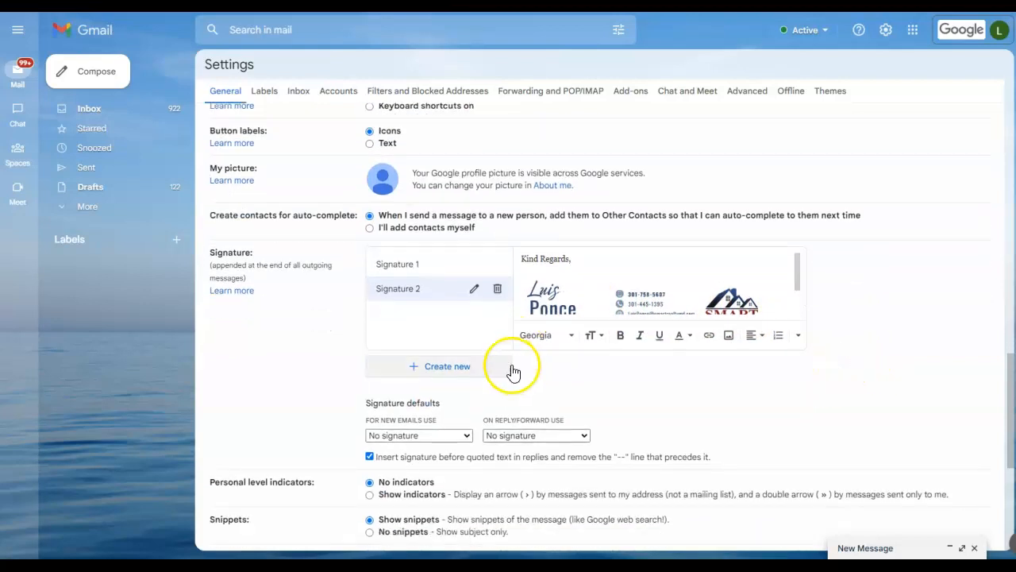
{"action": "left_click", "coordinate": [436, 435]}
{"action": "left_click", "coordinate": [433, 470]}
{"action": "left_click", "coordinate": [419, 435]}
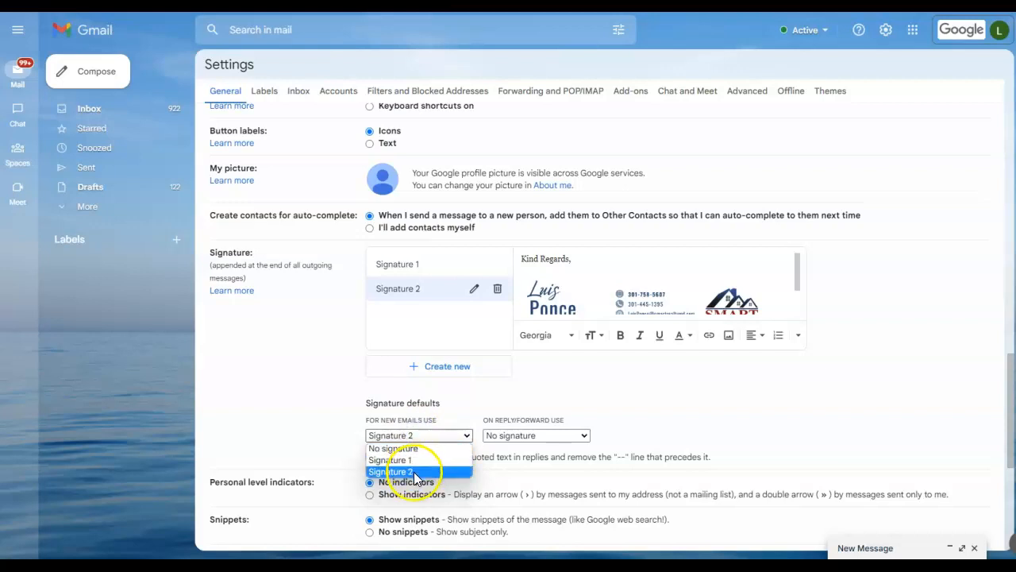
{"action": "left_click", "coordinate": [413, 471]}
{"action": "left_click", "coordinate": [418, 439]}
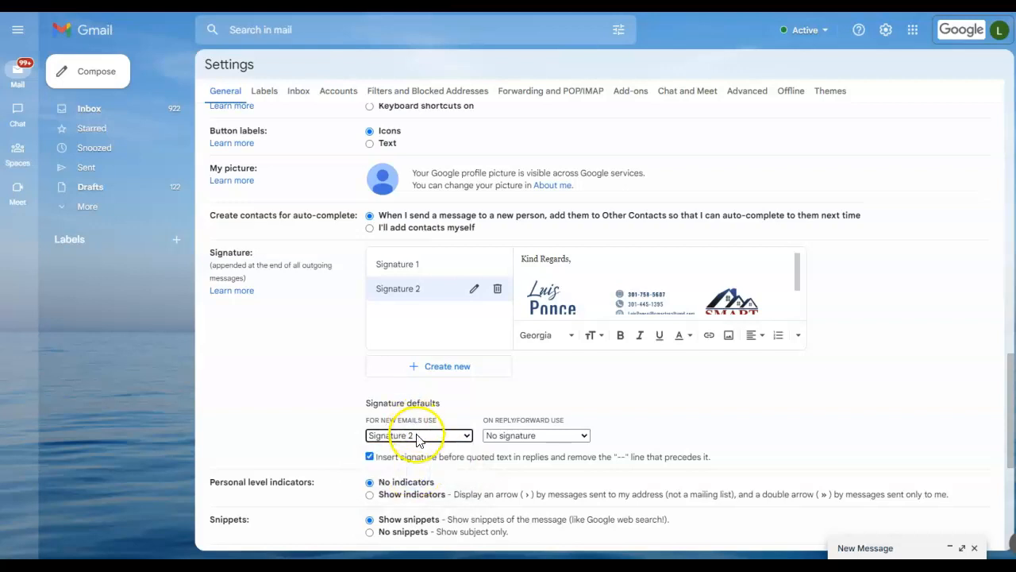
{"action": "left_click", "coordinate": [415, 467]}
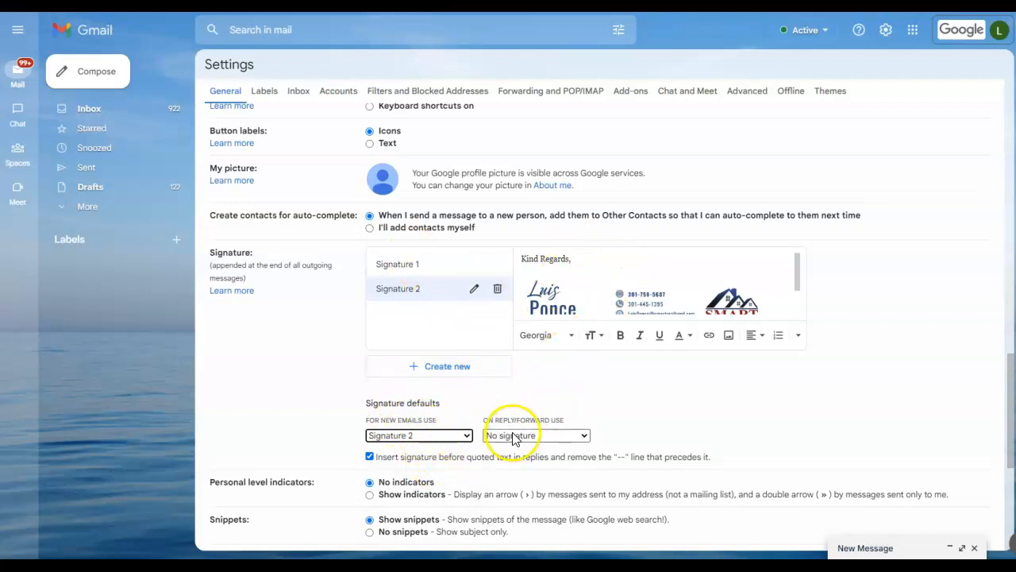
Set Signature 2 as the default signature for replies and forwards
{"action": "left_click", "coordinate": [540, 439]}
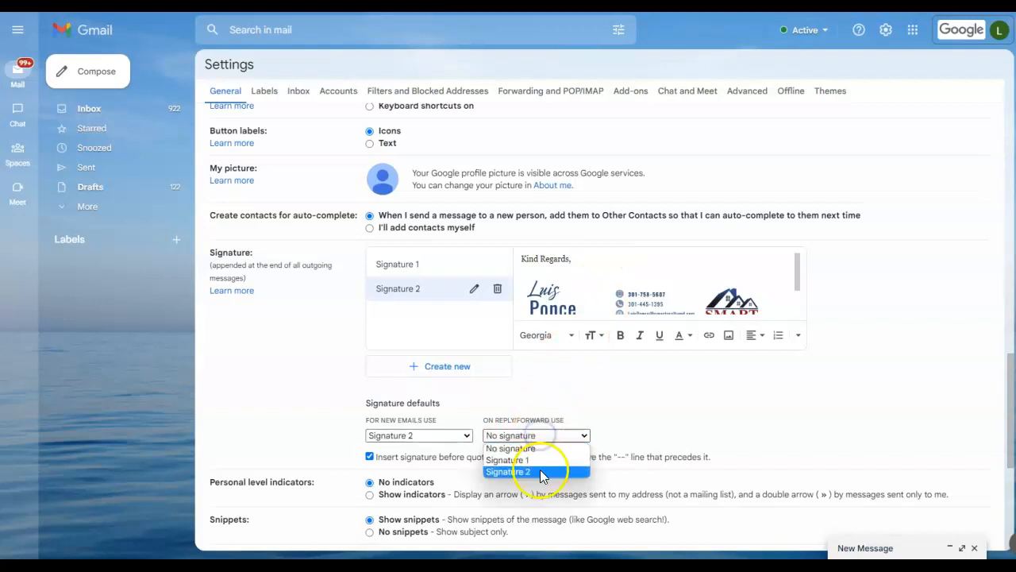
{"action": "left_click", "coordinate": [538, 472]}
{"action": "left_click", "coordinate": [530, 435]}
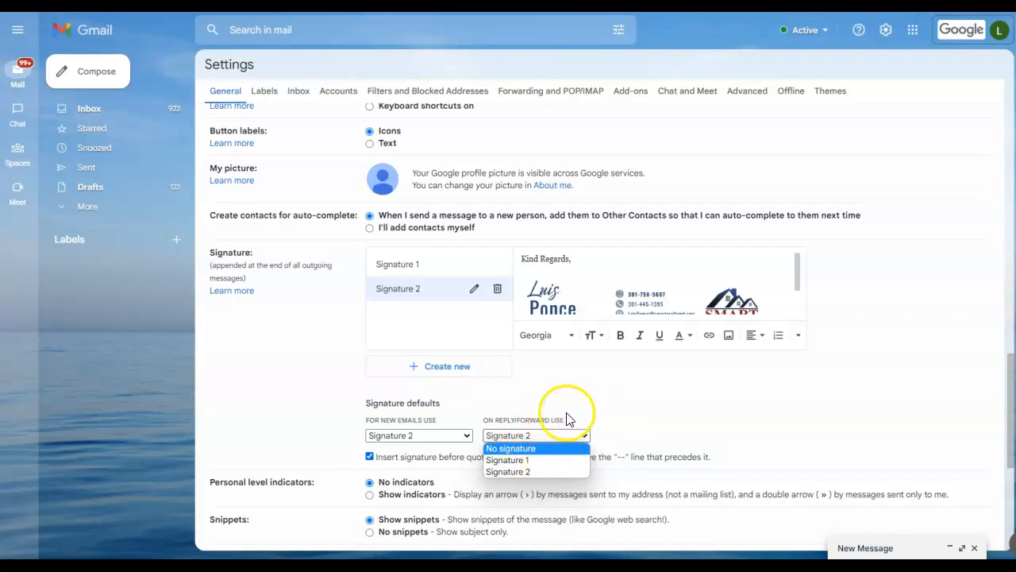
{"action": "left_click", "coordinate": [545, 472]}
Save the changes made to the general settings
{"action": "scroll", "coordinate": [608, 431], "scroll_direction": "down", "scroll_amount": 1}
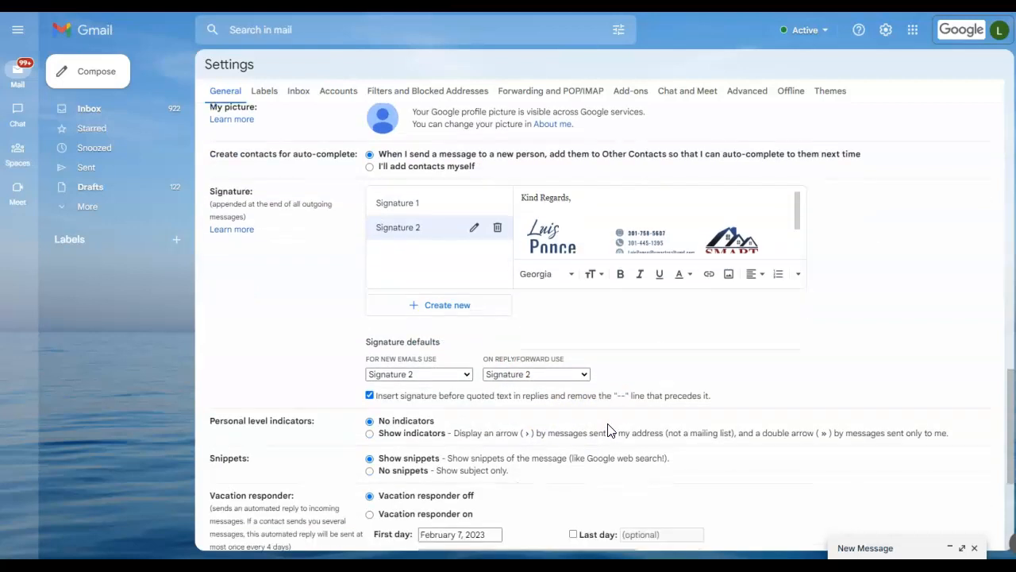
{"action": "scroll", "coordinate": [617, 412], "scroll_direction": "down", "scroll_amount": 1}
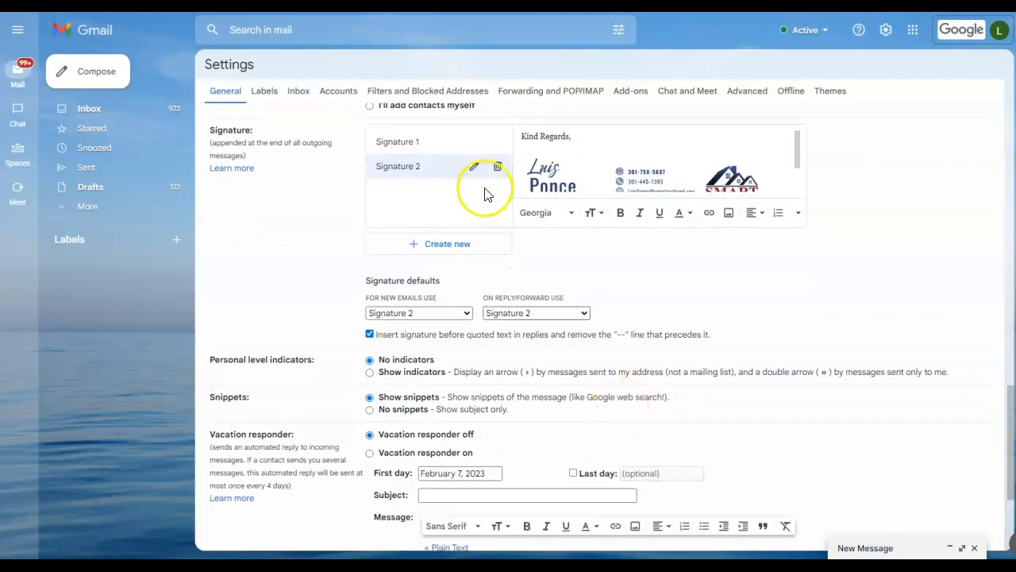
{"action": "scroll", "coordinate": [576, 389], "scroll_direction": "down", "scroll_amount": 3}
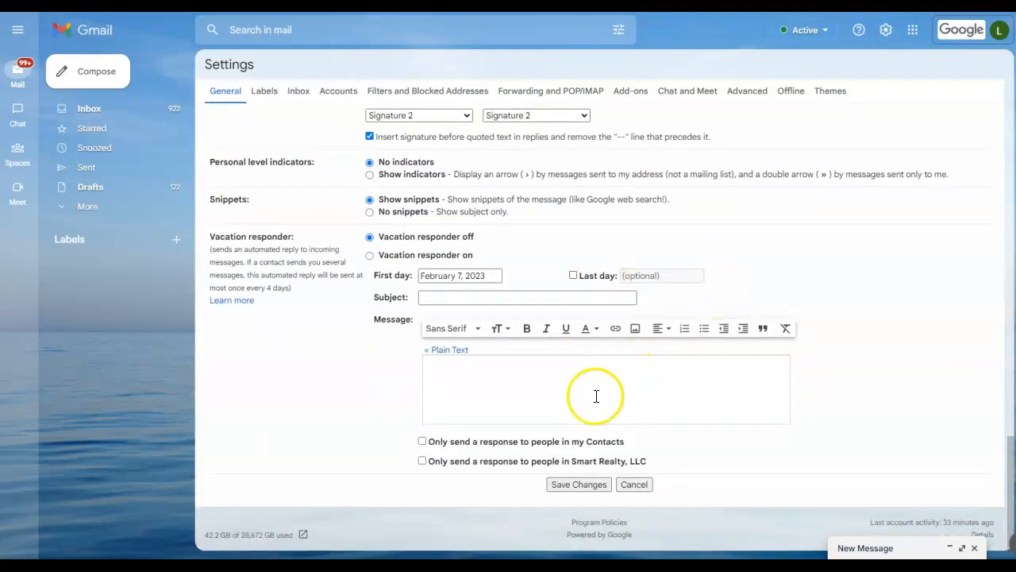
{"action": "left_click", "coordinate": [585, 488]}
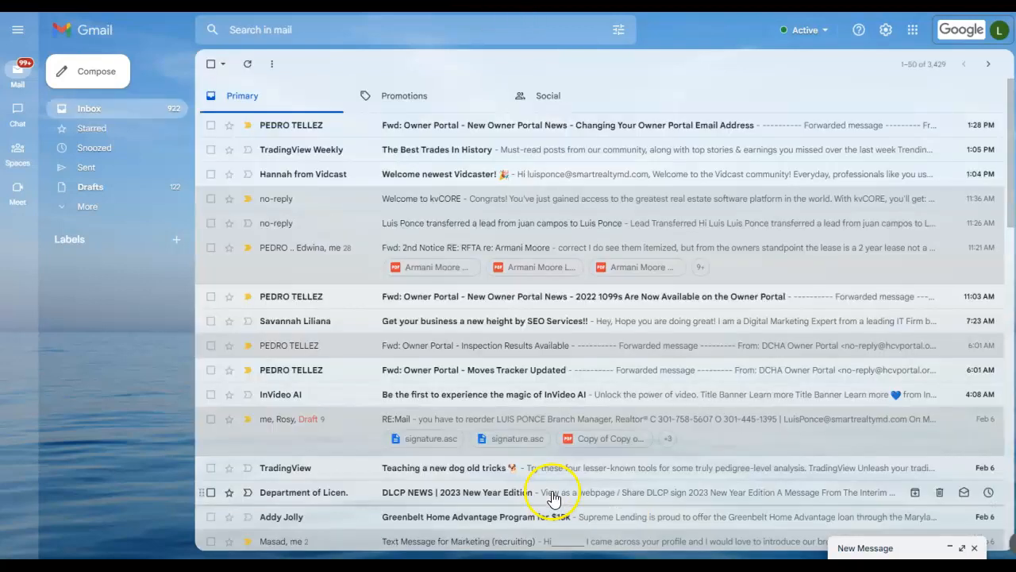
Open a new message and check the signature image and the closing line in its body
{"action": "left_click", "coordinate": [91, 79]}
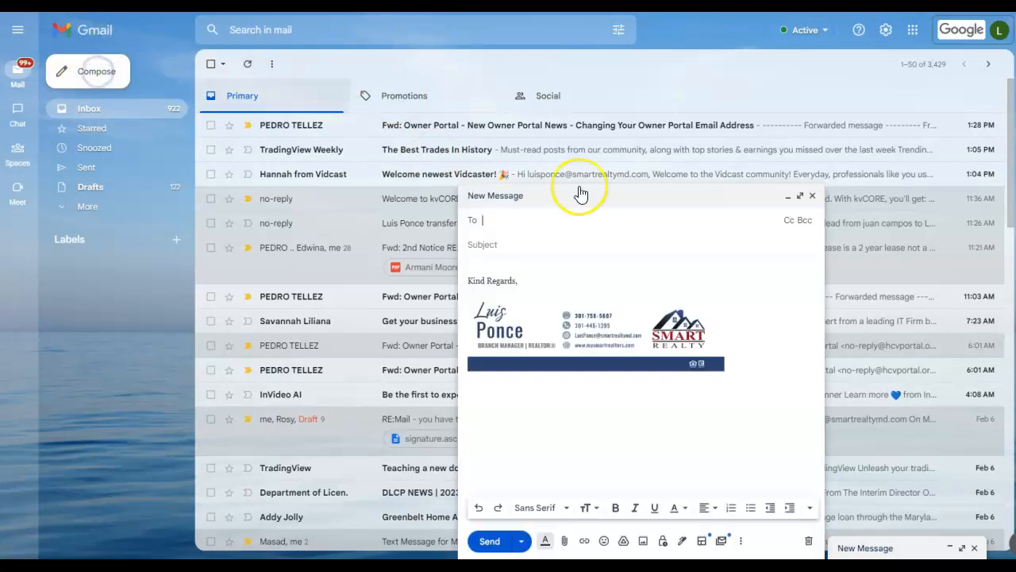
{"action": "left_click", "coordinate": [513, 324]}
{"action": "left_click", "coordinate": [749, 355]}
{"action": "left_click", "coordinate": [512, 277]}
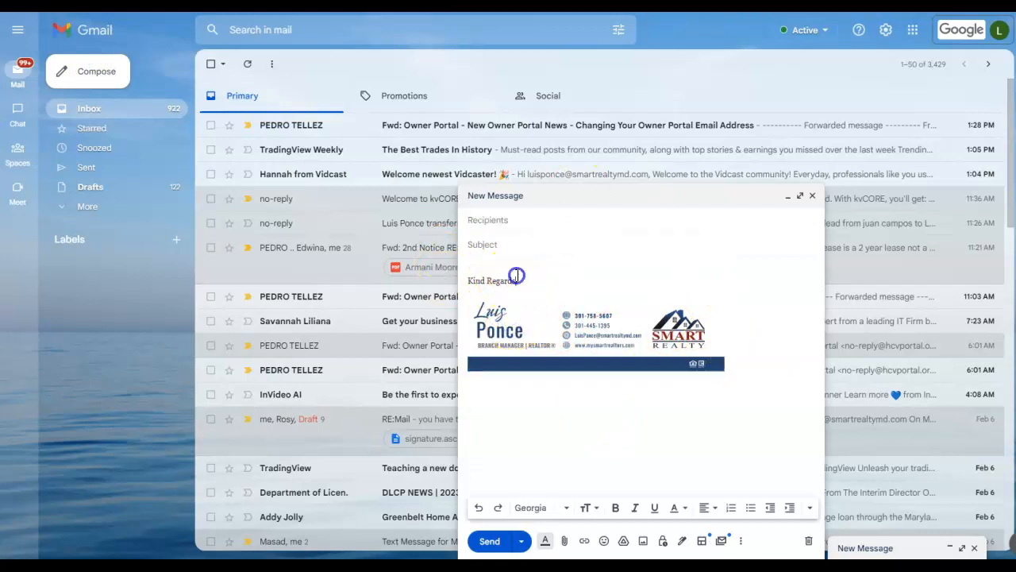